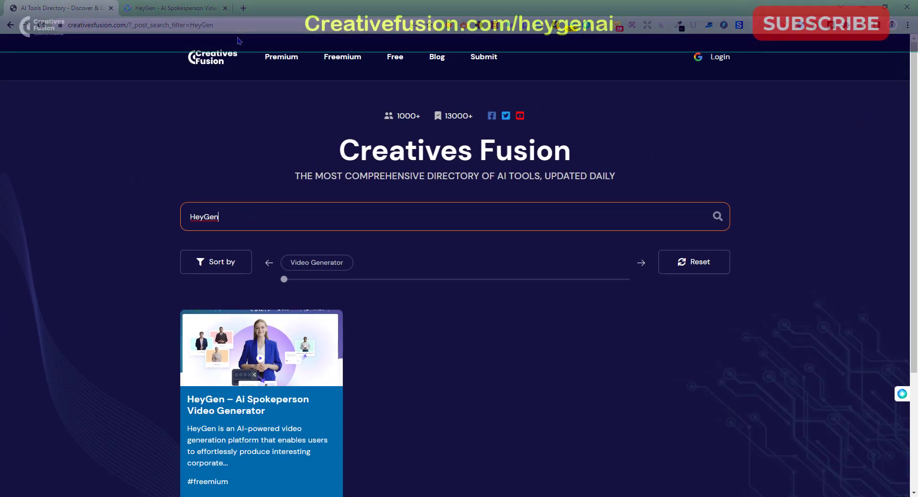
Open the HeyGen – Ai Spokeperson Video Generator listing from the directory results and visit the tool's website
{"action": "scroll", "coordinate": [341, 223], "scroll_direction": "down", "scroll_amount": 3}
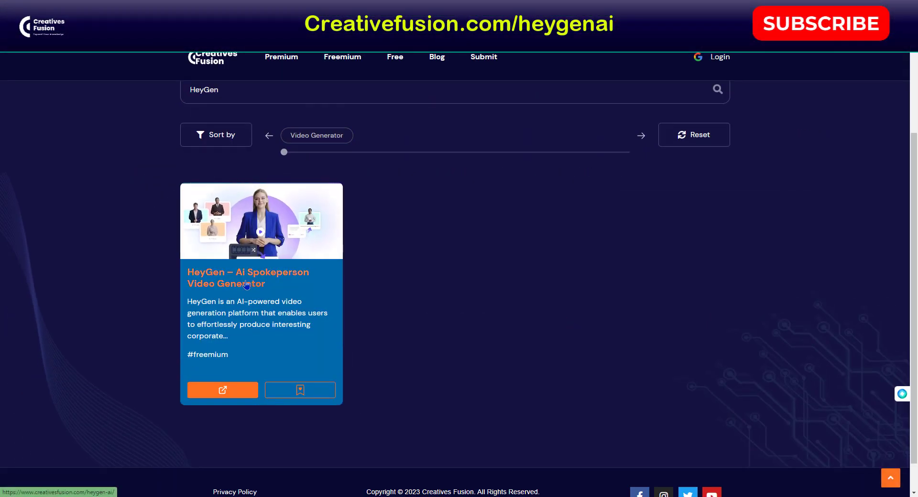
{"action": "left_click", "coordinate": [216, 288]}
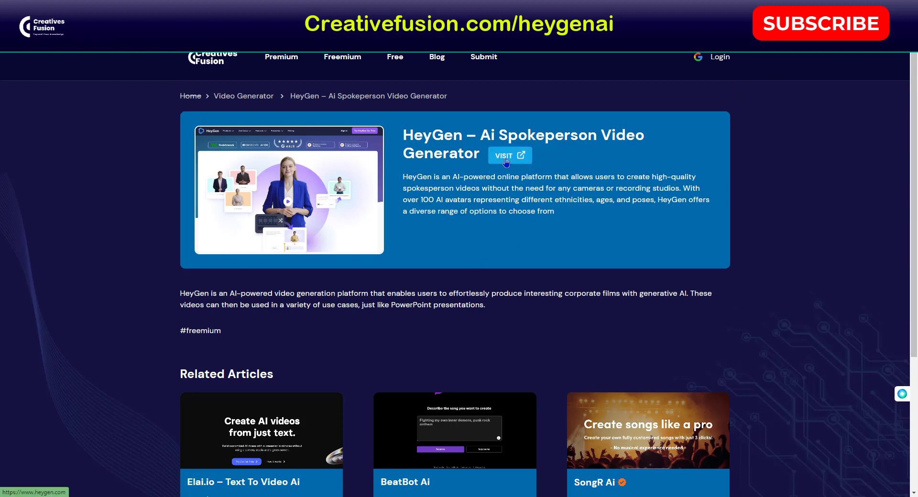
{"action": "left_click", "coordinate": [504, 158]}
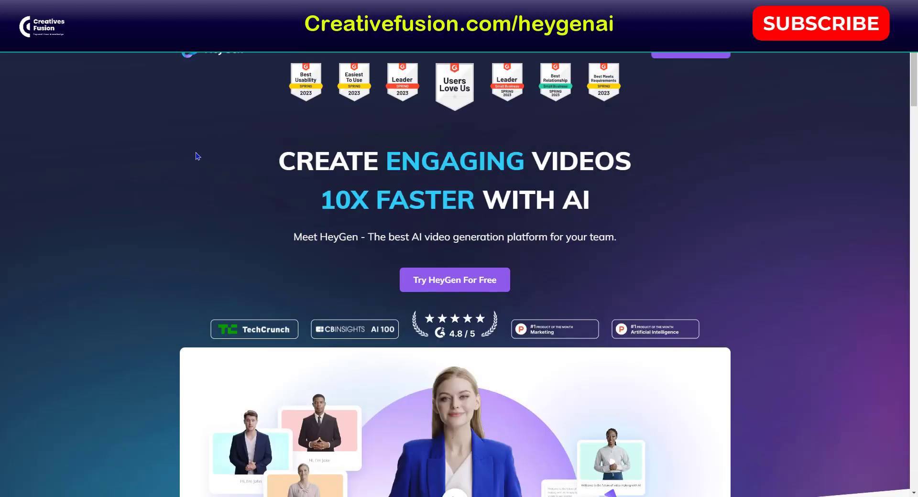
Review the HeyGen home page and its pricing plans, including the Free plan's video credit, and return to the home page
{"action": "scroll", "coordinate": [211, 117], "scroll_direction": "down", "scroll_amount": 15}
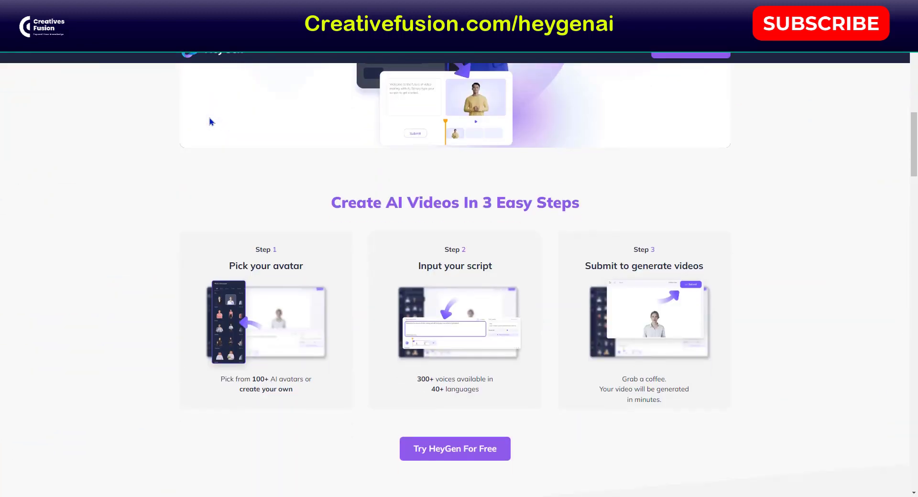
{"action": "scroll", "coordinate": [210, 122], "scroll_direction": "down", "scroll_amount": 15}
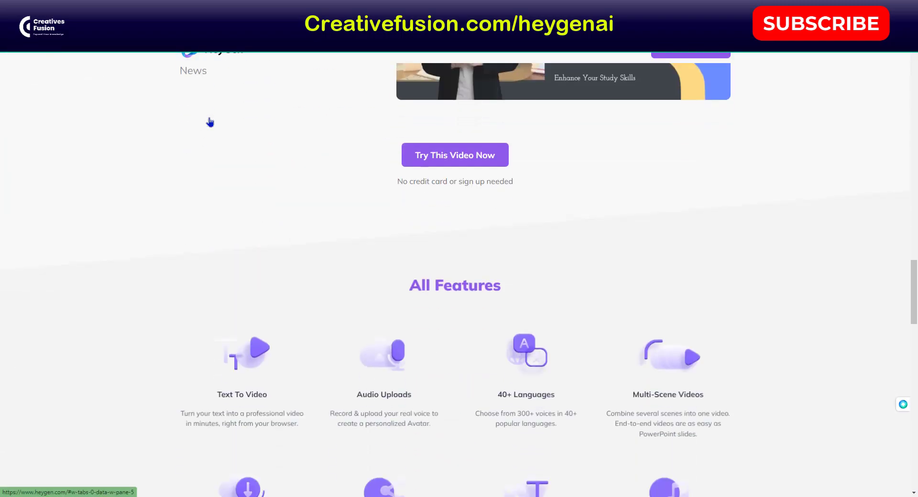
{"action": "scroll", "coordinate": [209, 122], "scroll_direction": "up", "scroll_amount": 20}
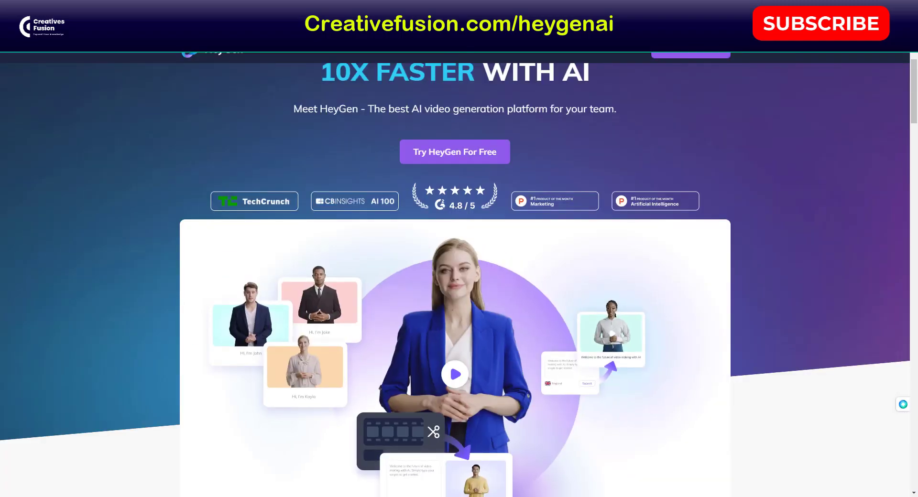
{"action": "left_click", "coordinate": [457, 54]}
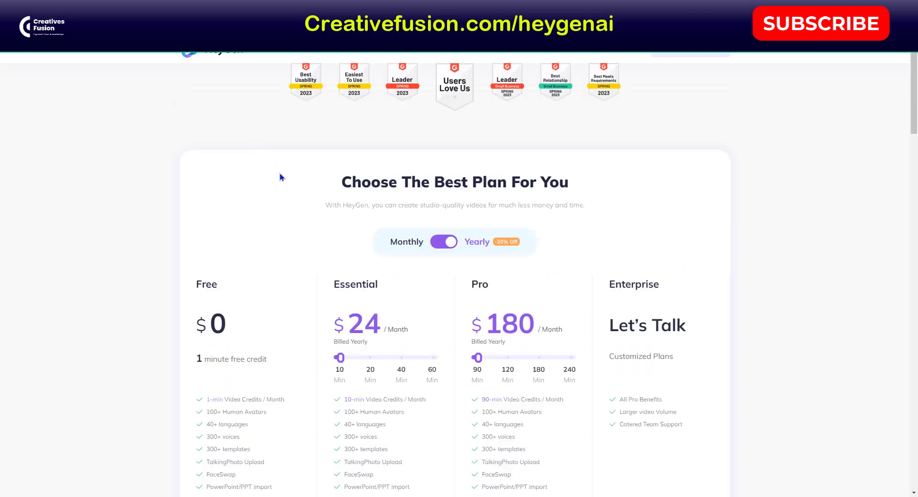
{"action": "scroll", "coordinate": [179, 261], "scroll_direction": "down", "scroll_amount": 2}
{"action": "scroll", "coordinate": [179, 261], "scroll_direction": "down", "scroll_amount": 1}
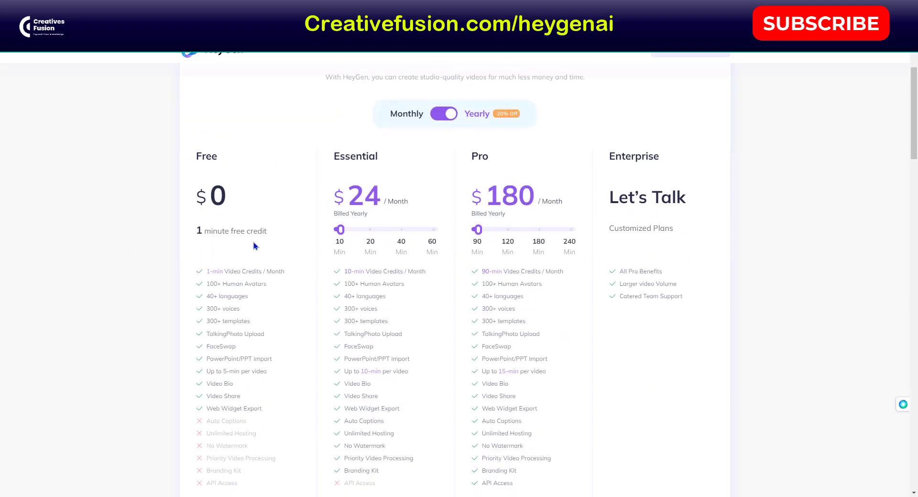
{"action": "triple_click", "coordinate": [216, 233]}
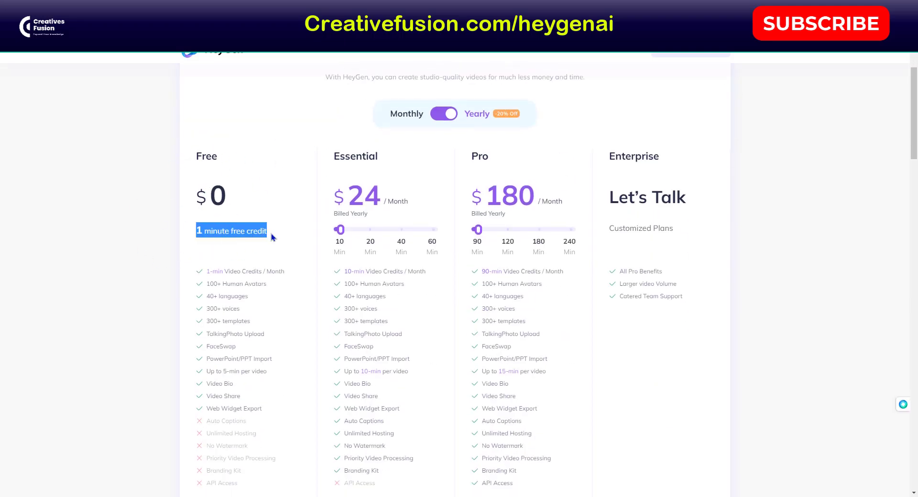
{"action": "left_click", "coordinate": [296, 231]}
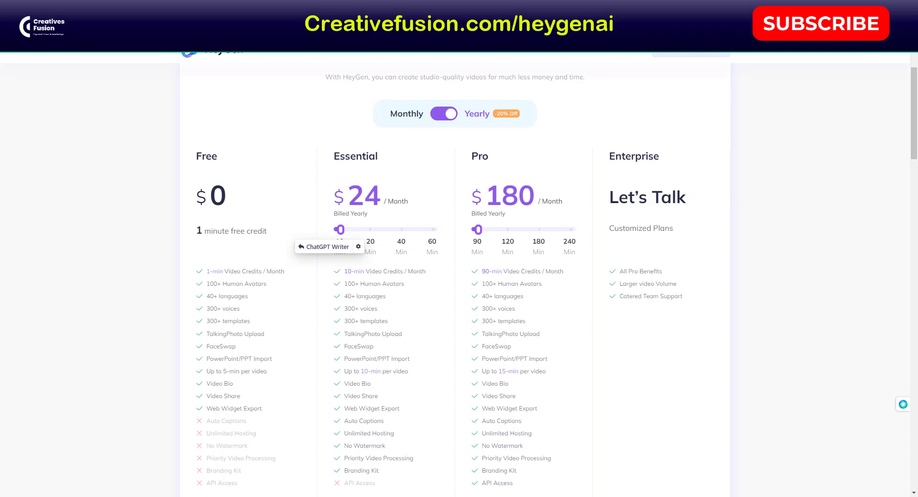
{"action": "key", "text": "alt+Left"}
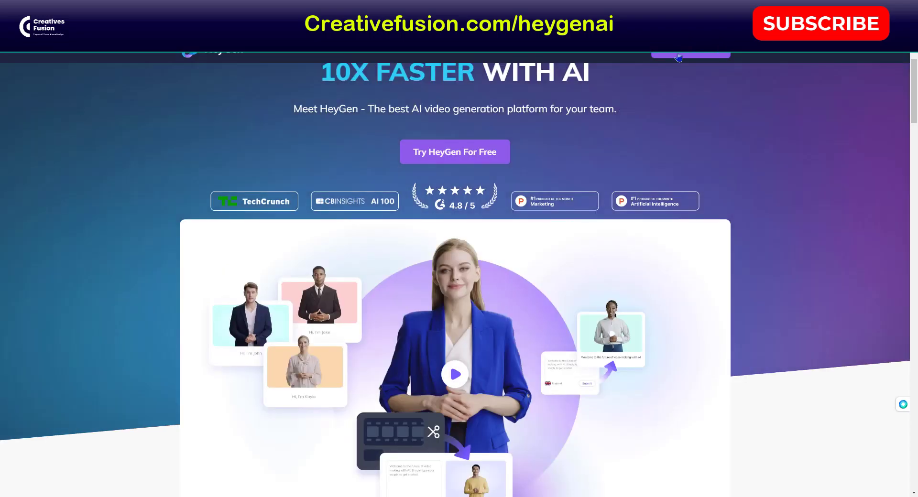
Enter HeyGen with the existing account and create a new landscape video
{"action": "left_click", "coordinate": [678, 56]}
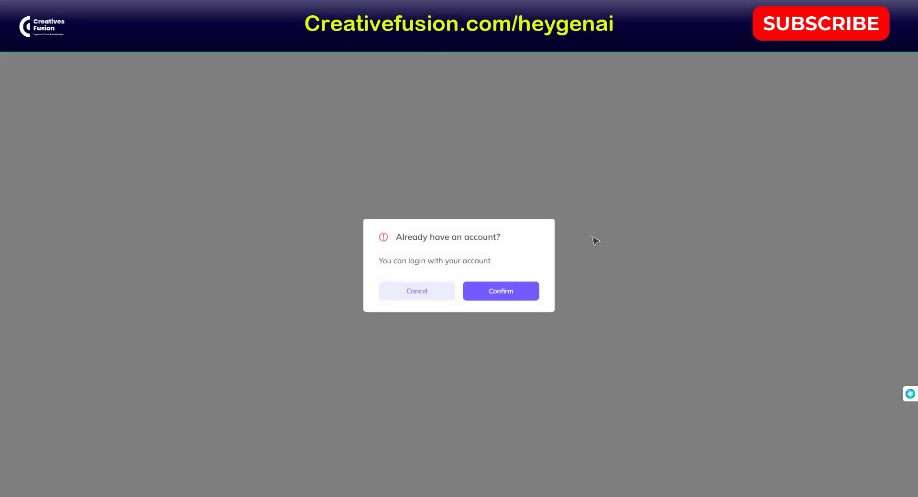
{"action": "left_click", "coordinate": [507, 299]}
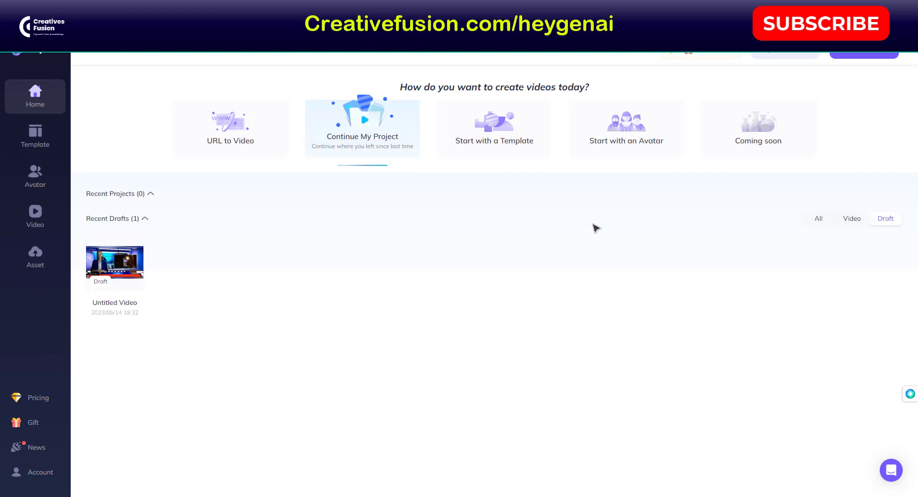
{"action": "left_click", "coordinate": [862, 53]}
{"action": "mouse_move", "coordinate": [864, 53]}
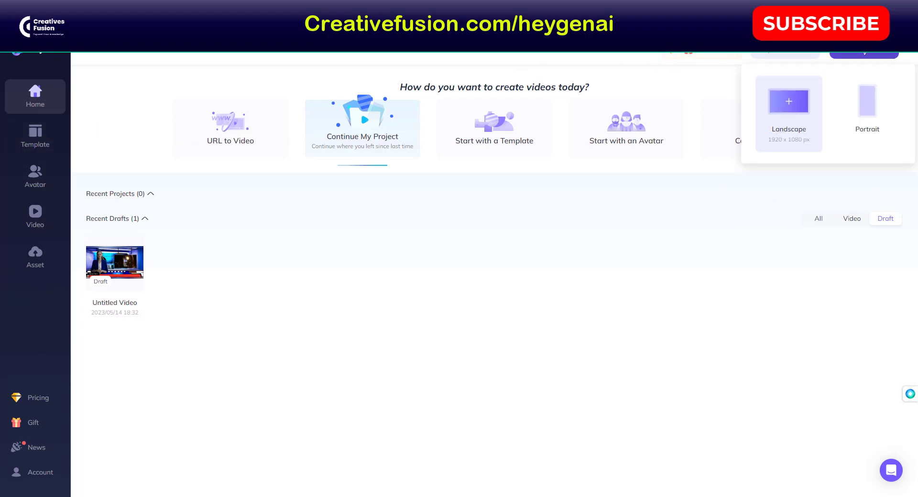
{"action": "left_click", "coordinate": [790, 103]}
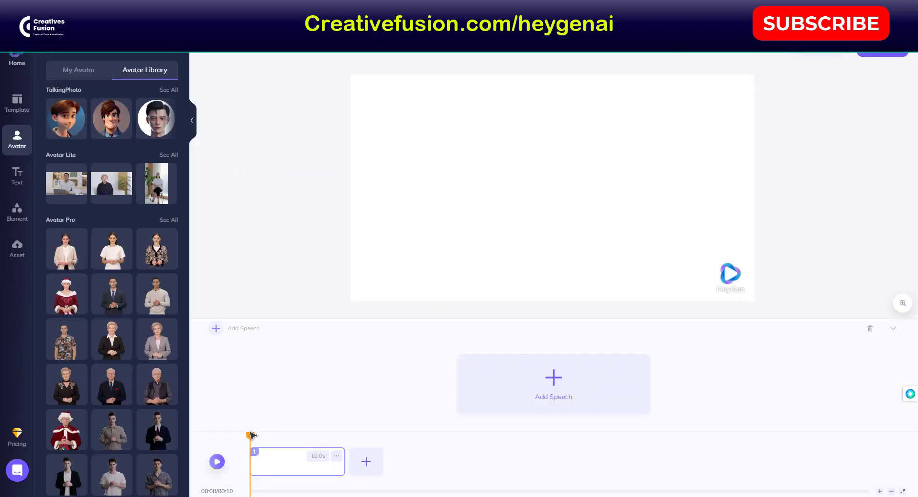
Add the Avatar Pro woman in the white blouse and black bottoms from the avatar library to the empty scene
{"action": "mouse_move", "coordinate": [251, 434]}
{"action": "left_mouse_down"}
{"action": "mouse_move", "coordinate": [349, 433]}
{"action": "mouse_move", "coordinate": [249, 434]}
{"action": "left_mouse_up"}
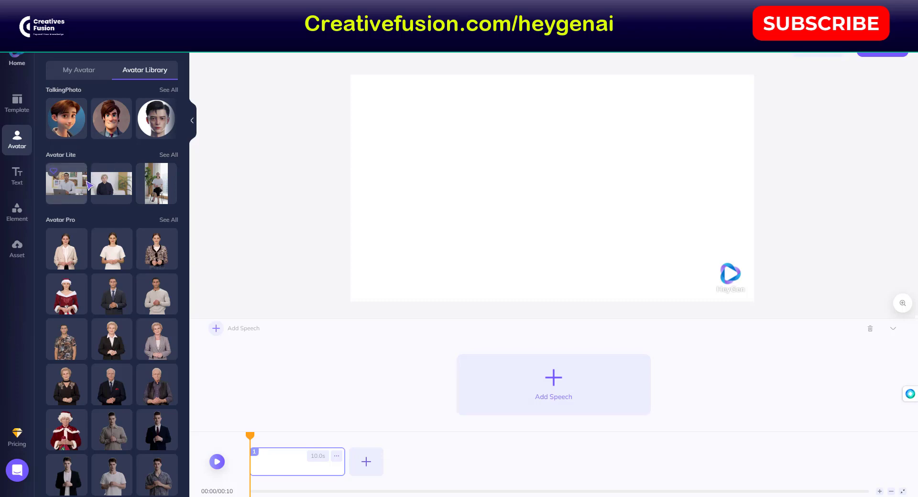
{"action": "scroll", "coordinate": [89, 185], "scroll_direction": "down", "scroll_amount": 3}
{"action": "scroll", "coordinate": [98, 193], "scroll_direction": "up", "scroll_amount": 3}
{"action": "scroll", "coordinate": [107, 200], "scroll_direction": "down", "scroll_amount": 3}
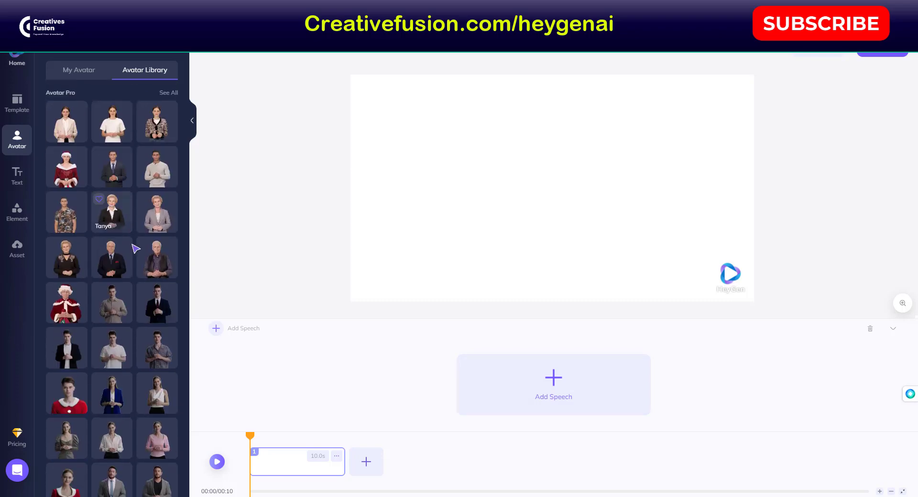
{"action": "scroll", "coordinate": [133, 250], "scroll_direction": "down", "scroll_amount": 3}
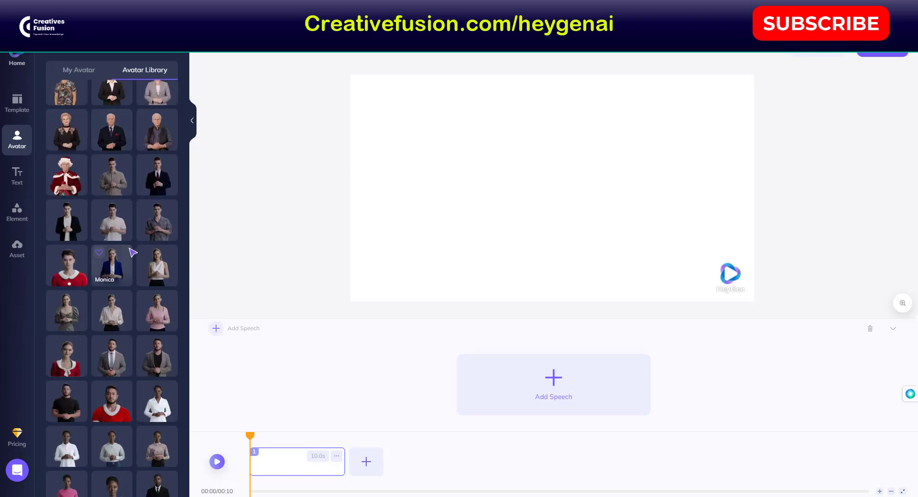
{"action": "left_click", "coordinate": [115, 305]}
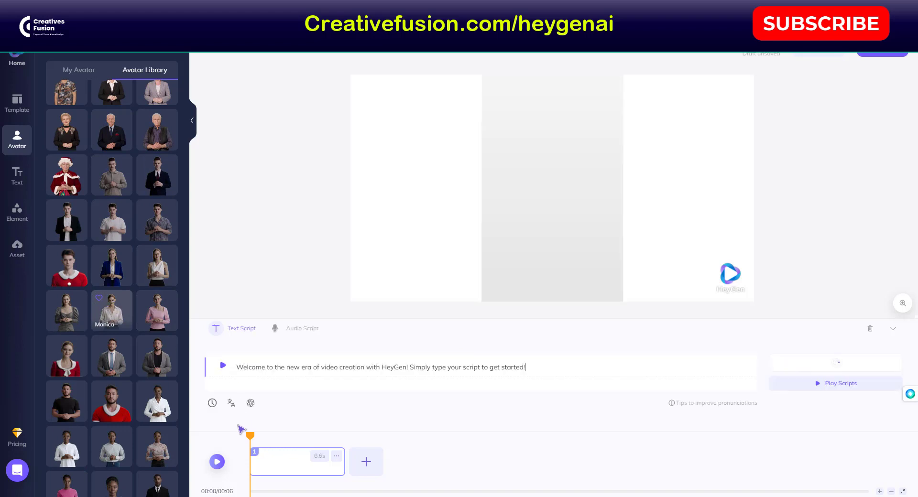
Preview the scene briefly and return the playhead to the start of the timeline
{"action": "left_click", "coordinate": [218, 462]}
{"action": "left_click", "coordinate": [217, 463]}
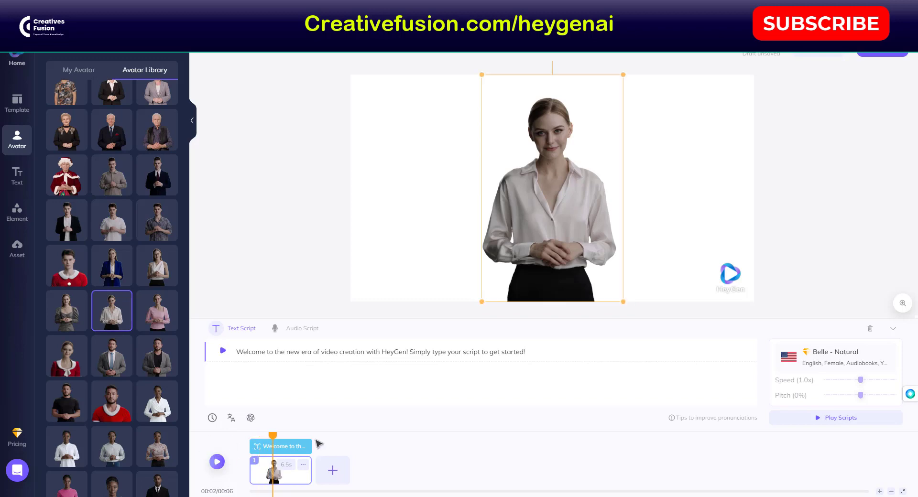
{"action": "left_click_drag", "start_coordinate": [270, 434], "coordinate": [250, 438]}
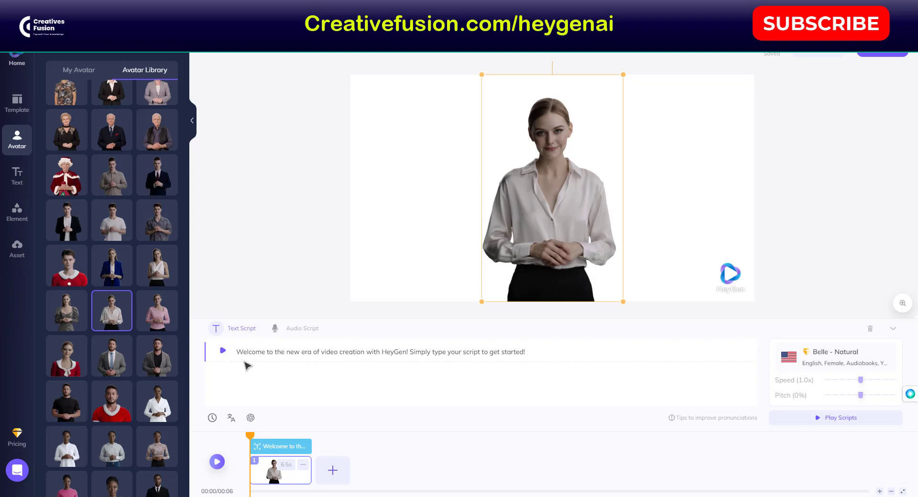
Replace the default text script with "Creativefusion is an Ai based youtube channel where you will get Ai tutorials Video"
{"action": "left_click_drag", "start_coordinate": [397, 356], "coordinate": [555, 356]}
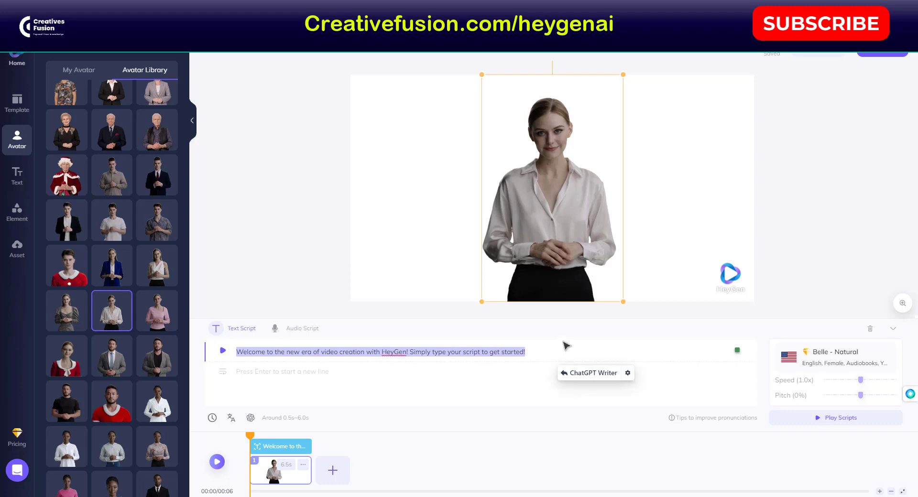
{"action": "key", "text": "BackSpace"}
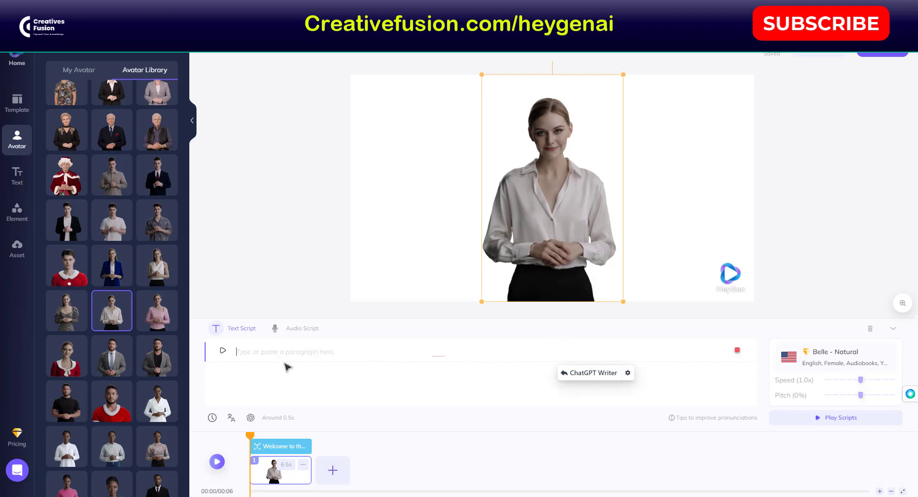
{"action": "type", "text": "Creat"}
{"action": "type", "text": "reative"}
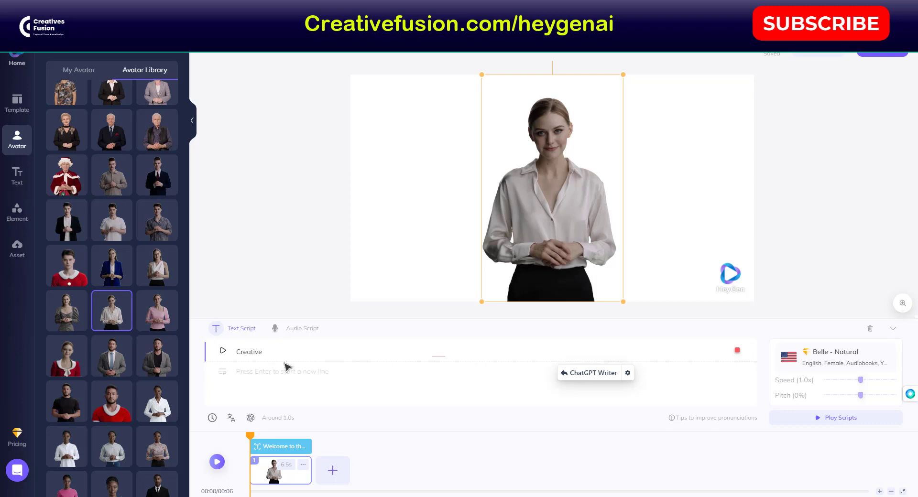
{"action": "type", "text": "fusion is an Ai based youtube channel where you will get Ai tutorials Video"}
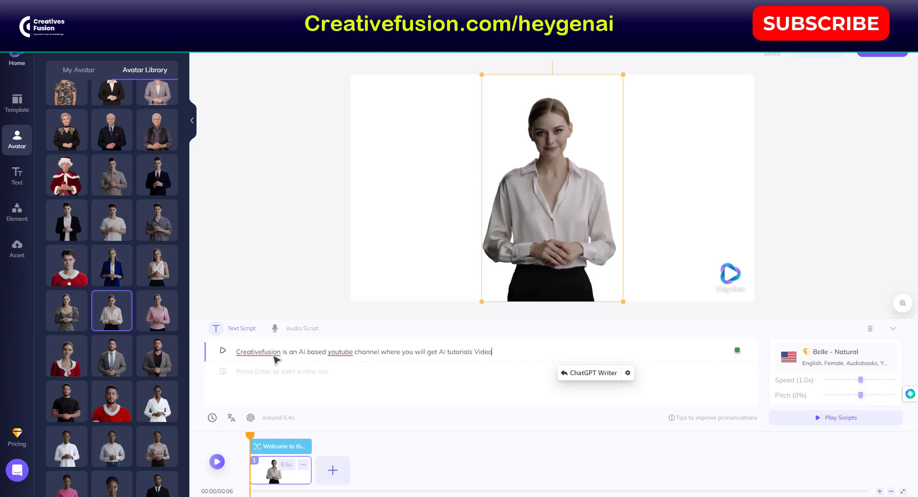
Generate the speech audio for the new script and play back the scene
{"action": "left_click", "coordinate": [220, 353]}
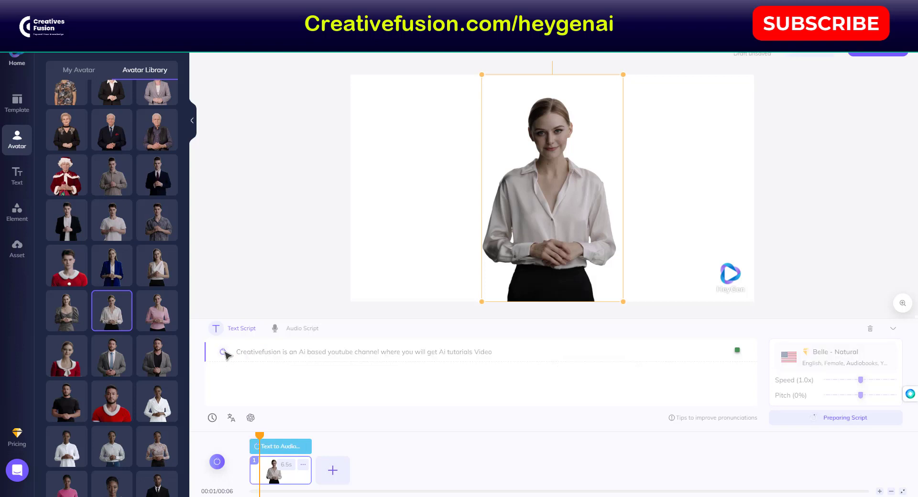
{"action": "left_click", "coordinate": [217, 461]}
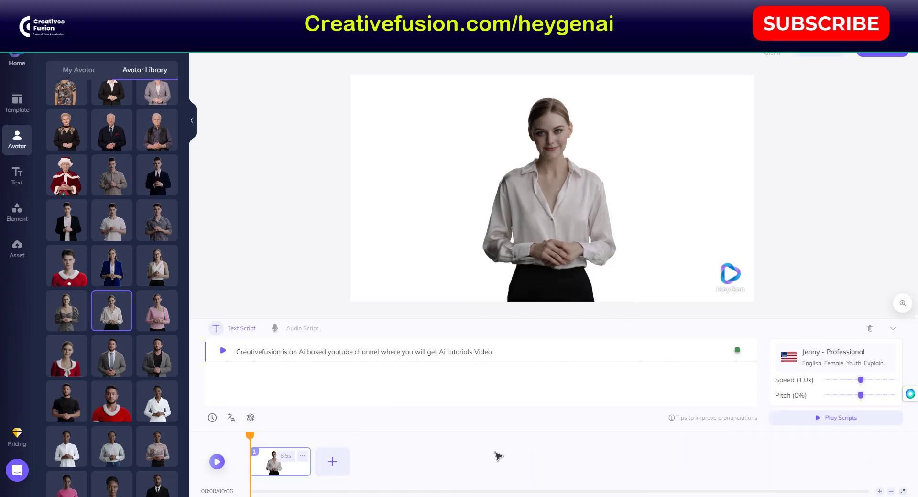
{"action": "left_click", "coordinate": [217, 462]}
Search the full video element library for "studio", and refine the search to "news studio"
{"action": "left_click", "coordinate": [20, 218]}
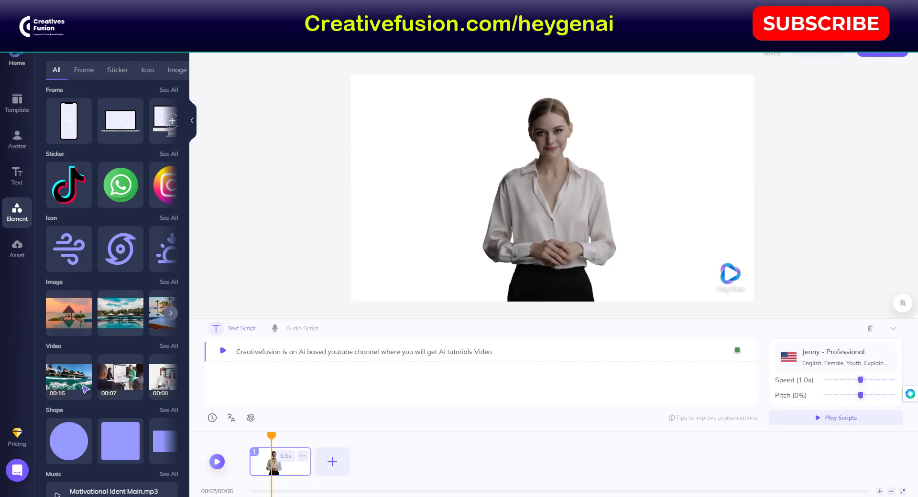
{"action": "left_click", "coordinate": [170, 346]}
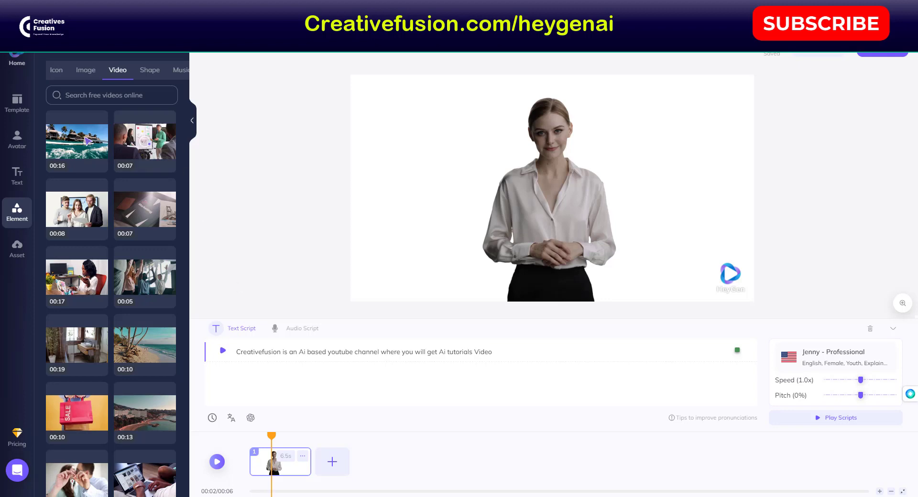
{"action": "left_click", "coordinate": [93, 93]}
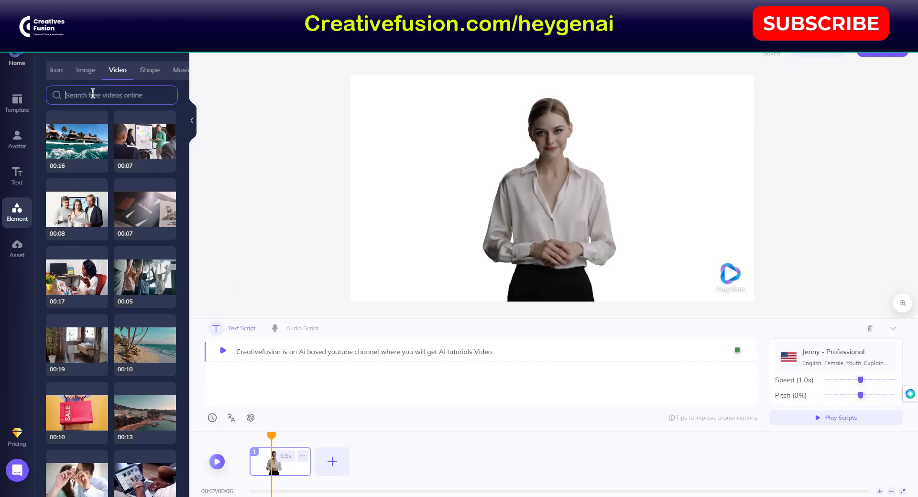
{"action": "type", "text": "studio"}
{"action": "key", "text": "Return"}
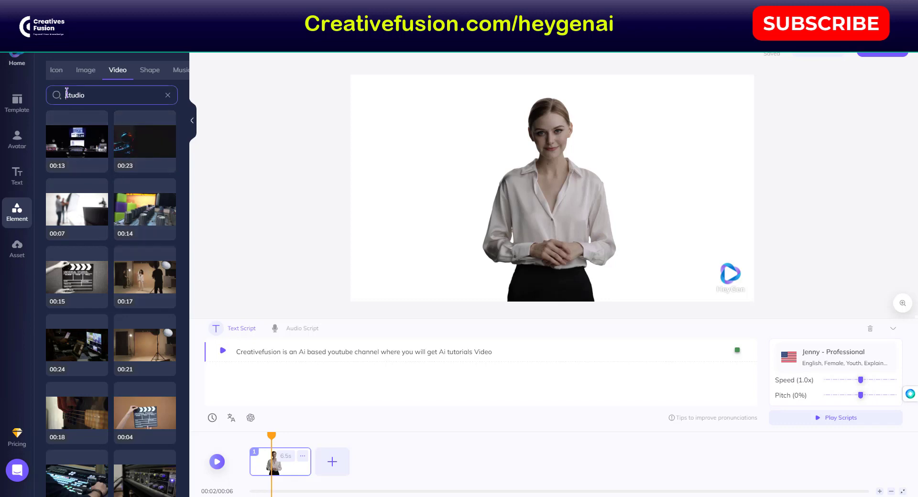
{"action": "type", "text": "news"}
{"action": "key", "text": "Return"}
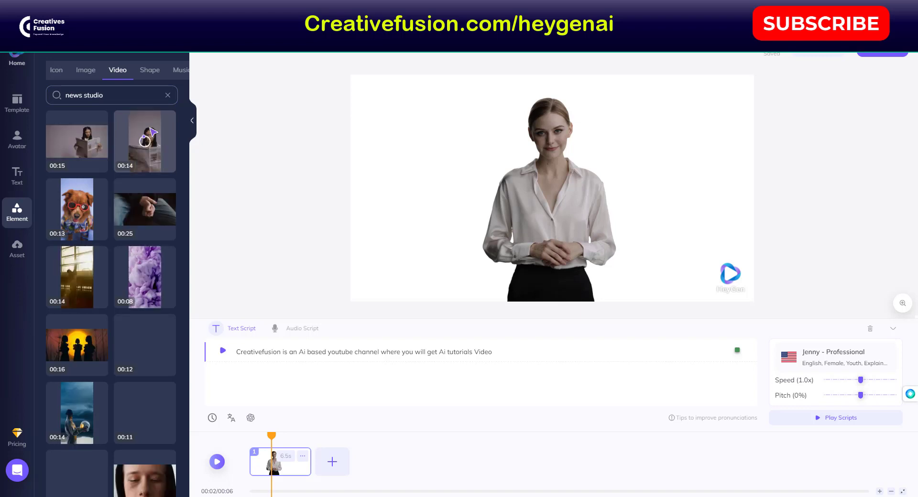
Place the 30-second clip of red ink on black as the scene background and move the avatar to the scene's left side
{"action": "scroll", "coordinate": [91, 224], "scroll_direction": "down", "scroll_amount": 5}
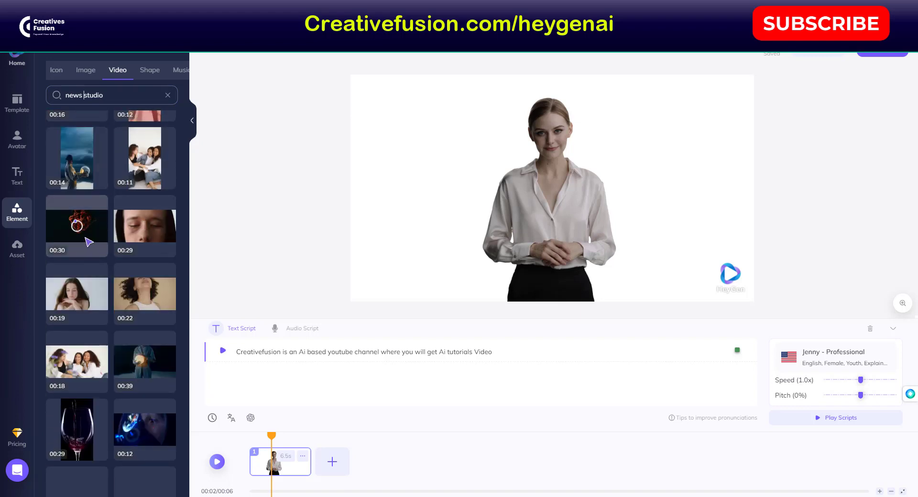
{"action": "left_click_drag", "start_coordinate": [89, 242], "coordinate": [365, 198]}
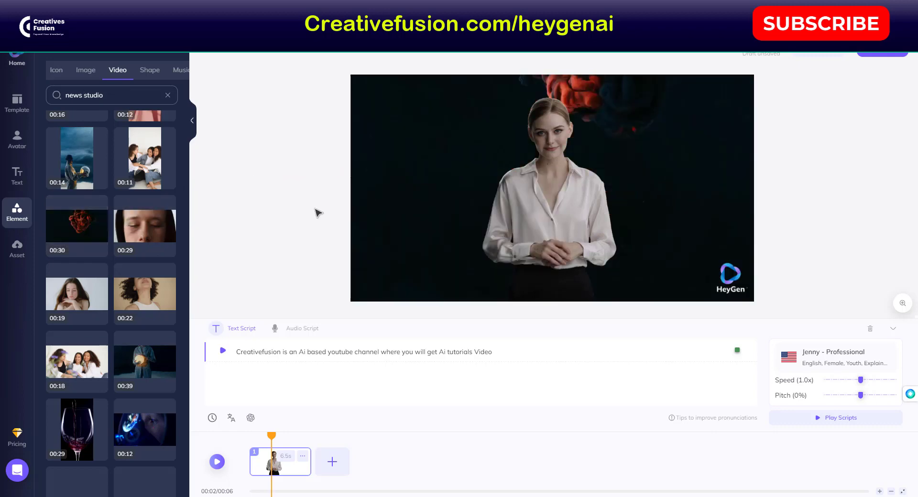
{"action": "left_click_drag", "start_coordinate": [489, 242], "coordinate": [428, 252]}
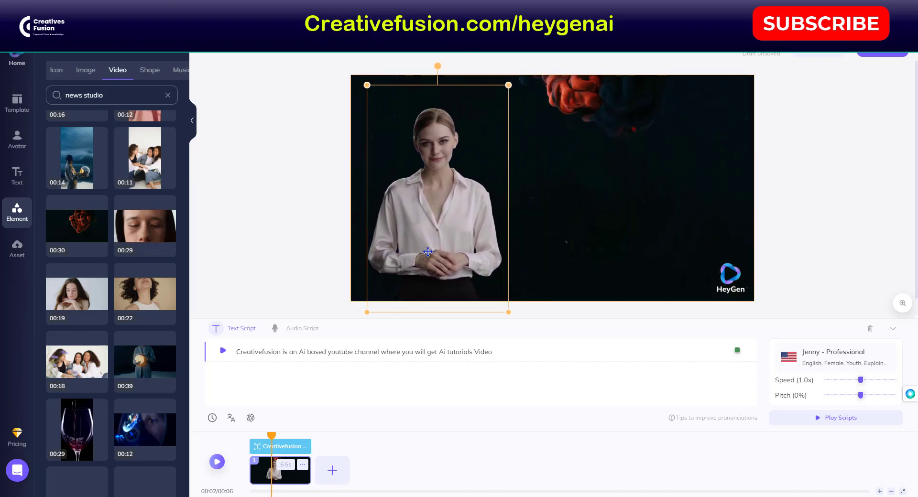
Play back the scene to preview the avatar against the ink video background, and pause it
{"action": "left_click", "coordinate": [217, 462]}
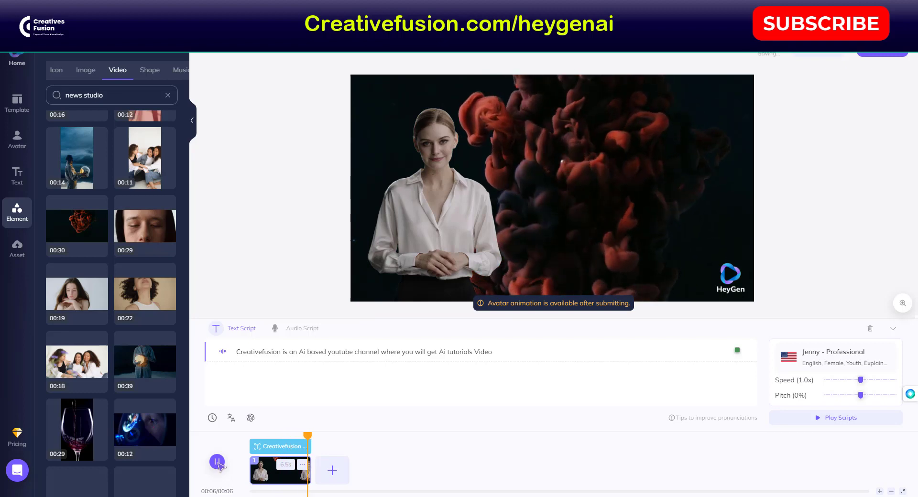
{"action": "left_click", "coordinate": [218, 462]}
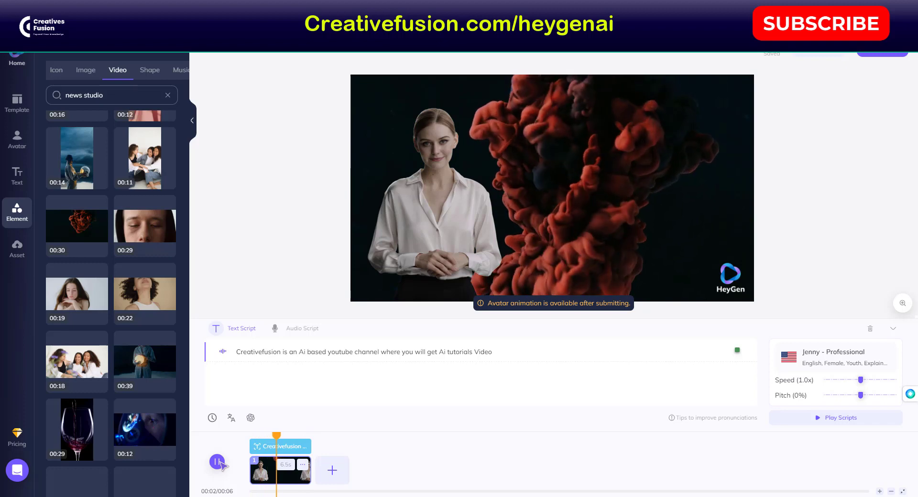
{"action": "left_click", "coordinate": [218, 462]}
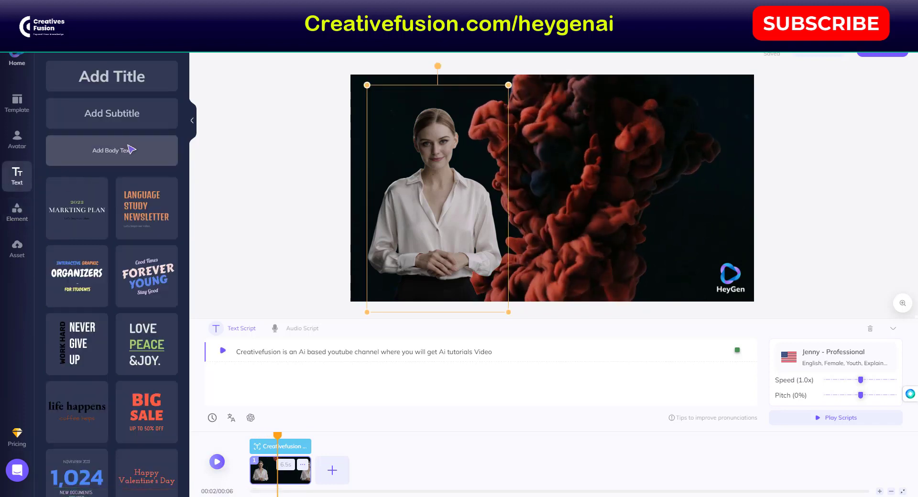
Check the audio script input options, return to the text script, and look over the ready-made text styles
{"action": "left_click", "coordinate": [306, 330]}
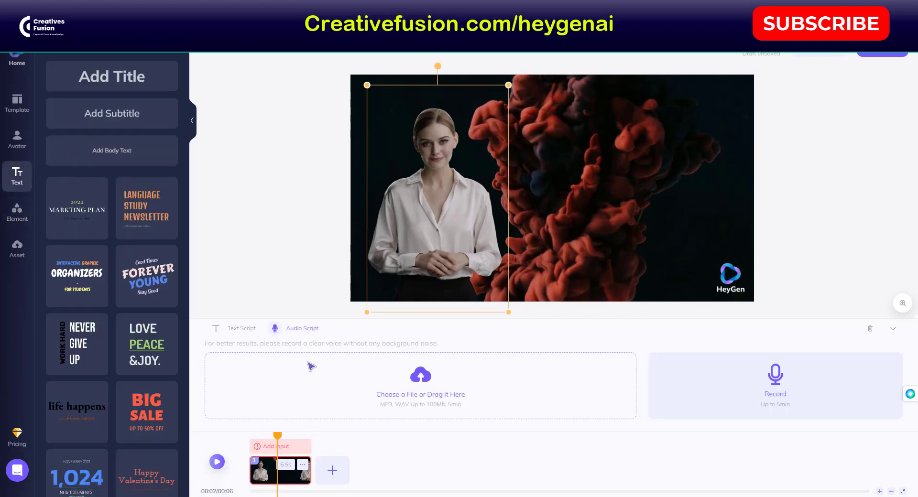
{"action": "left_click", "coordinate": [235, 328]}
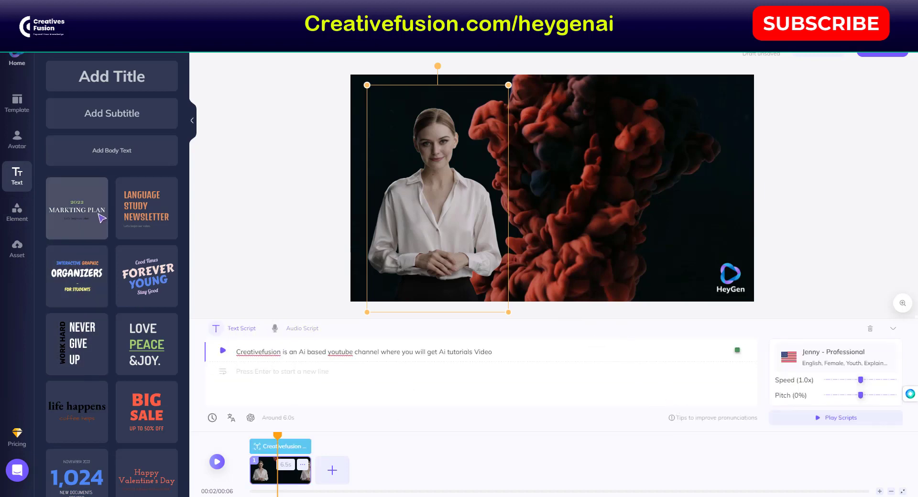
{"action": "scroll", "coordinate": [101, 239], "scroll_direction": "down", "scroll_amount": 1}
{"action": "scroll", "coordinate": [76, 253], "scroll_direction": "up", "scroll_amount": 1}
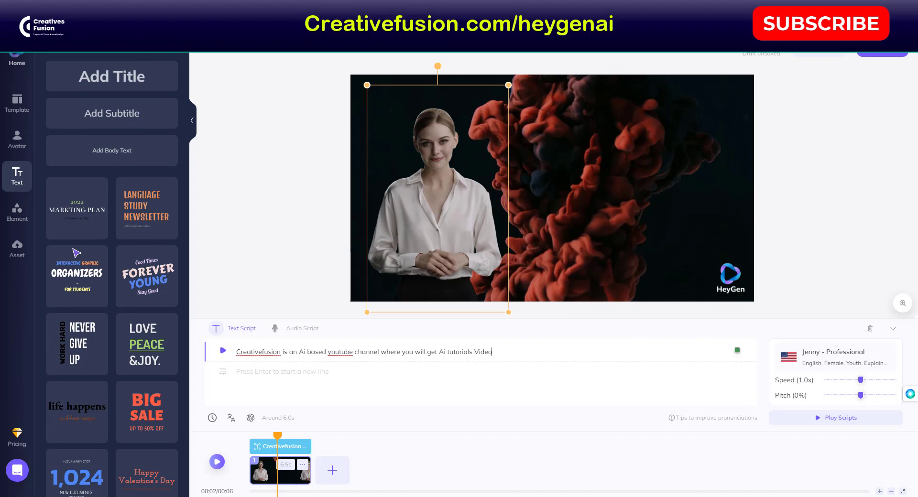
Look through the element categories such as stickers, the asset area and the video templates available in the editor
{"action": "left_click", "coordinate": [17, 211]}
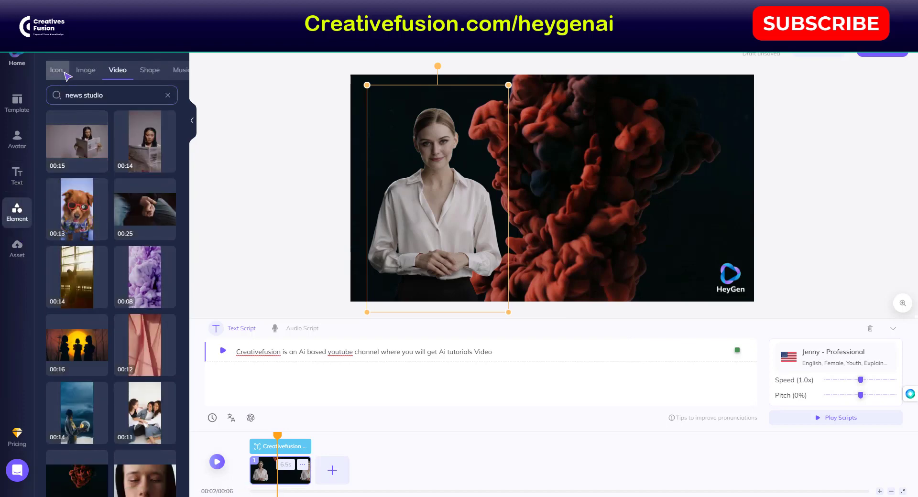
{"action": "left_click", "coordinate": [57, 70]}
{"action": "left_click", "coordinate": [87, 70]}
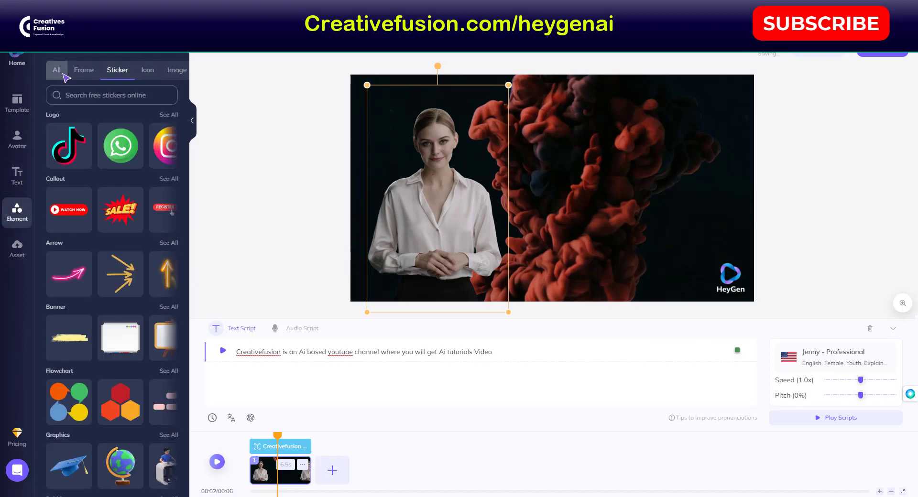
{"action": "left_click", "coordinate": [60, 70]}
{"action": "left_click", "coordinate": [82, 72]}
{"action": "left_click", "coordinate": [17, 249]}
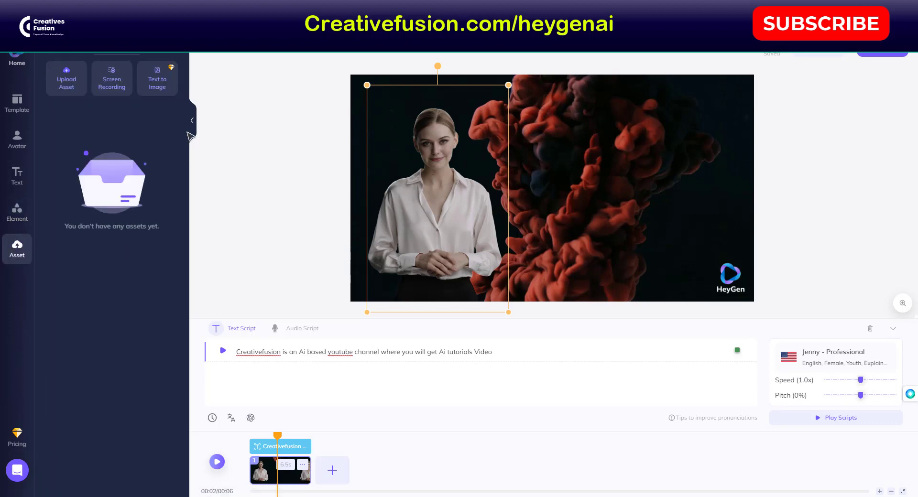
{"action": "left_click", "coordinate": [29, 104]}
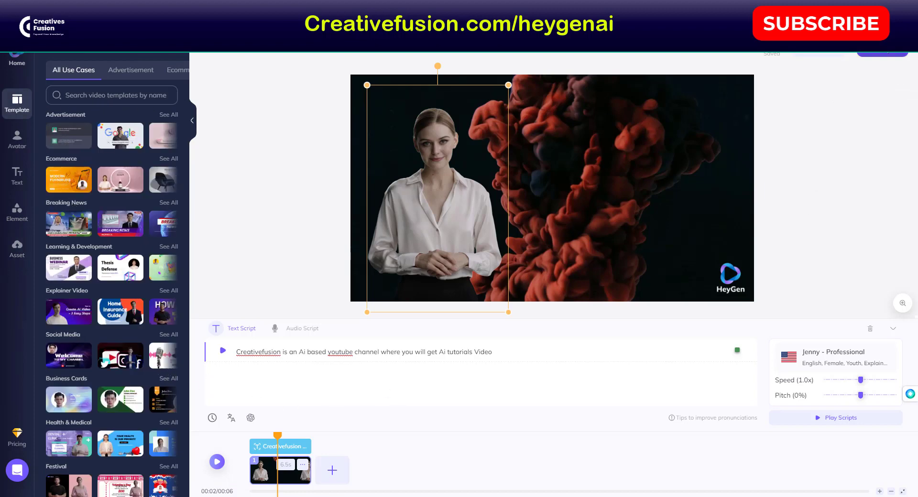
Submit the spokesperson video for production and confirm the use of credits
{"action": "left_click", "coordinate": [881, 53]}
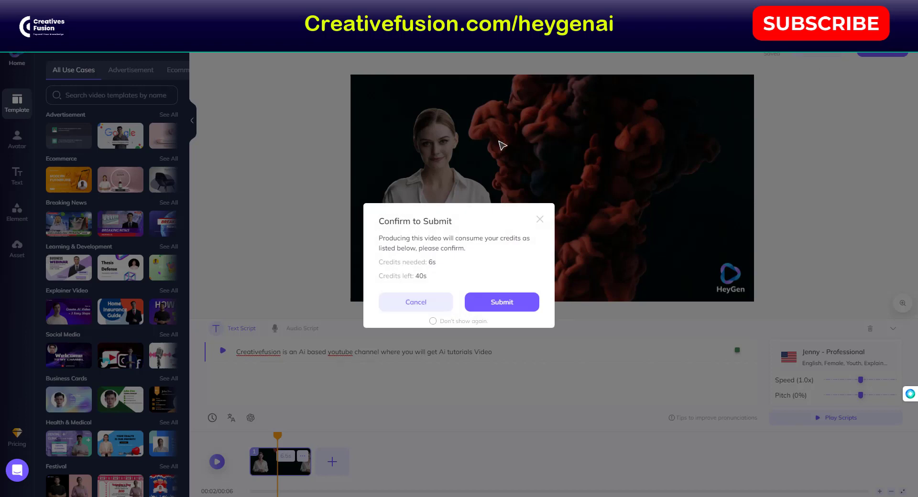
{"action": "left_click", "coordinate": [499, 308]}
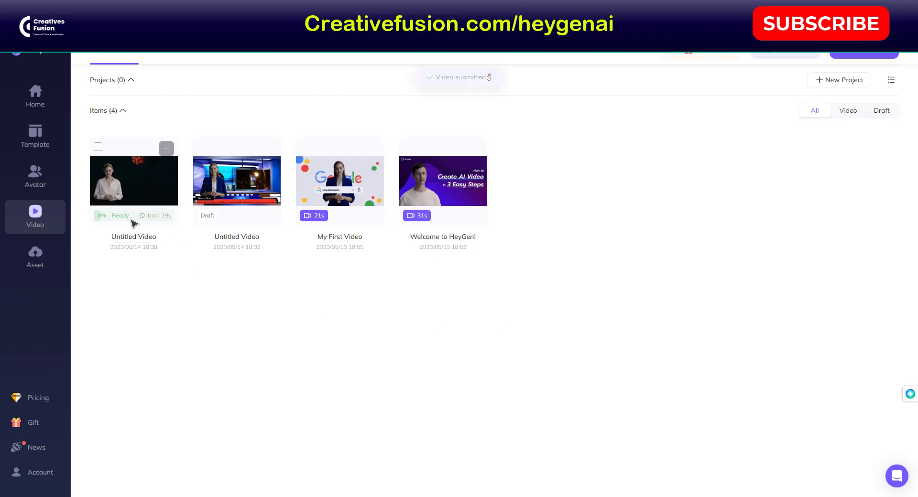
Browse the template library across all use cases and start a new video from the Football News template
{"action": "left_click", "coordinate": [36, 134]}
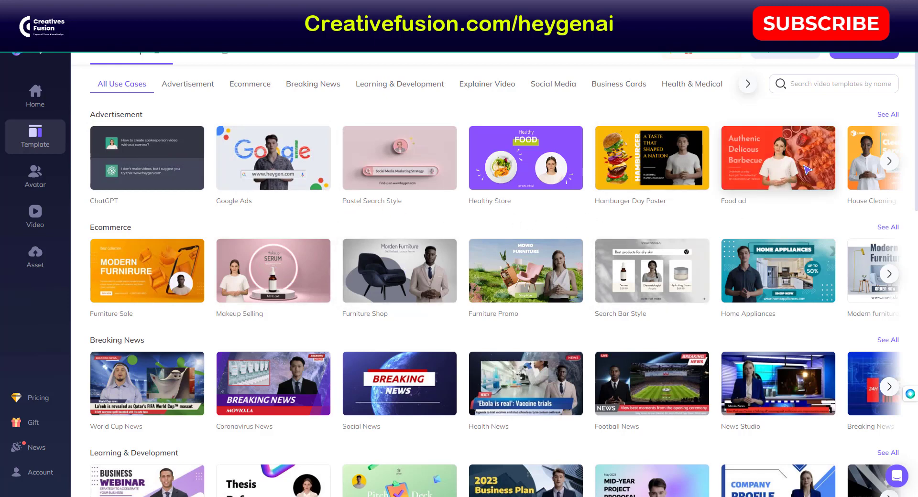
{"action": "scroll", "coordinate": [505, 206], "scroll_direction": "down", "scroll_amount": 5}
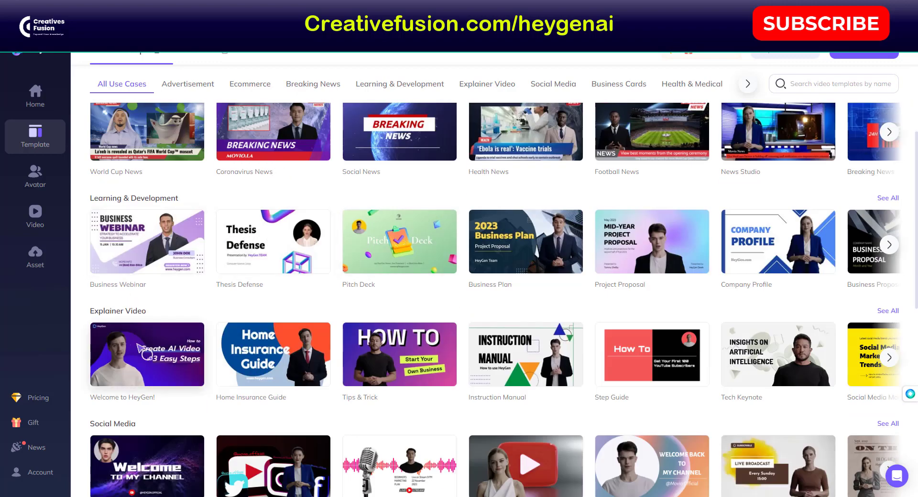
{"action": "scroll", "coordinate": [140, 348], "scroll_direction": "down", "scroll_amount": 3}
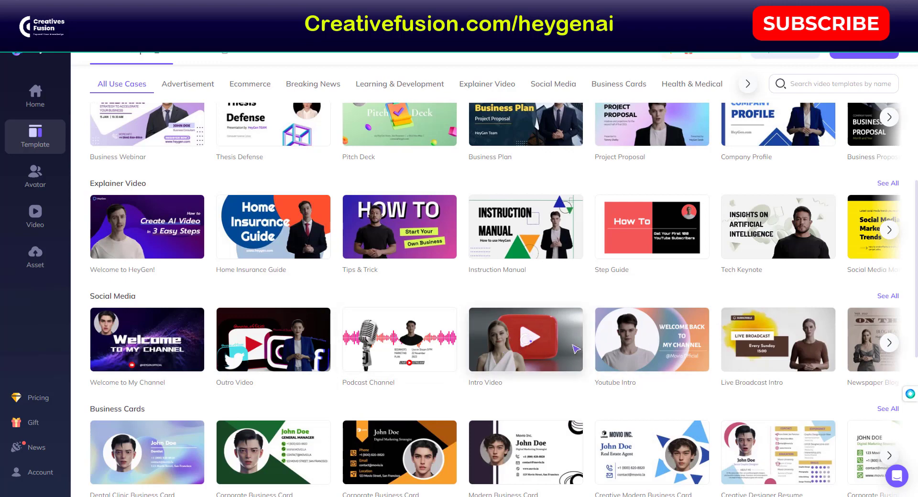
{"action": "scroll", "coordinate": [576, 350], "scroll_direction": "up", "scroll_amount": 3}
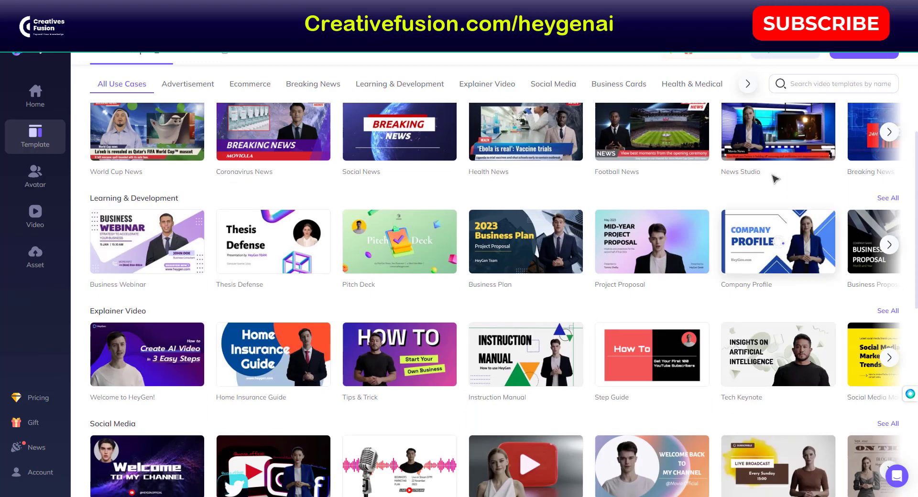
{"action": "scroll", "coordinate": [774, 143], "scroll_direction": "up", "scroll_amount": 6}
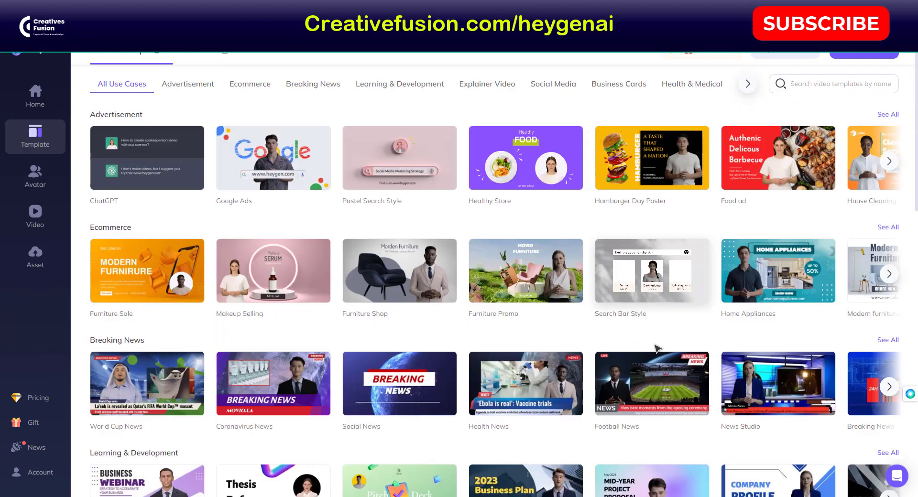
{"action": "left_click", "coordinate": [653, 385]}
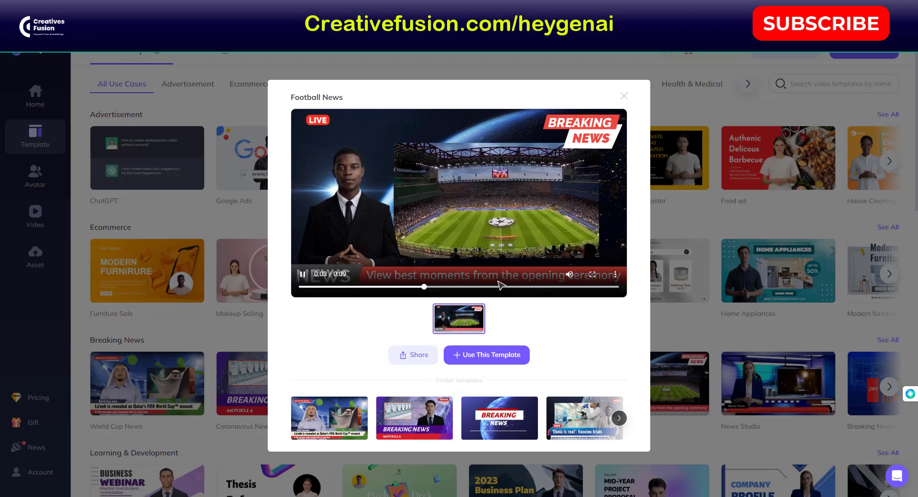
{"action": "left_click", "coordinate": [507, 357]}
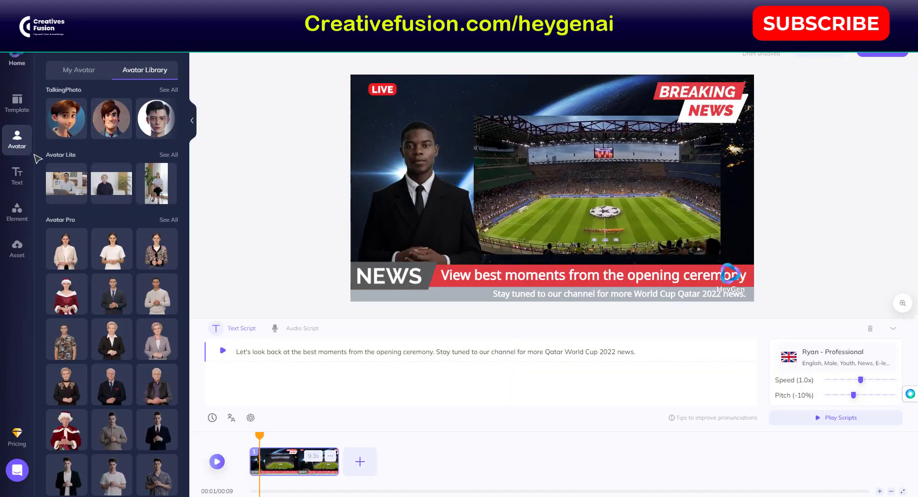
Look over the free video elements and play back the Football News scene
{"action": "left_click", "coordinate": [26, 225]}
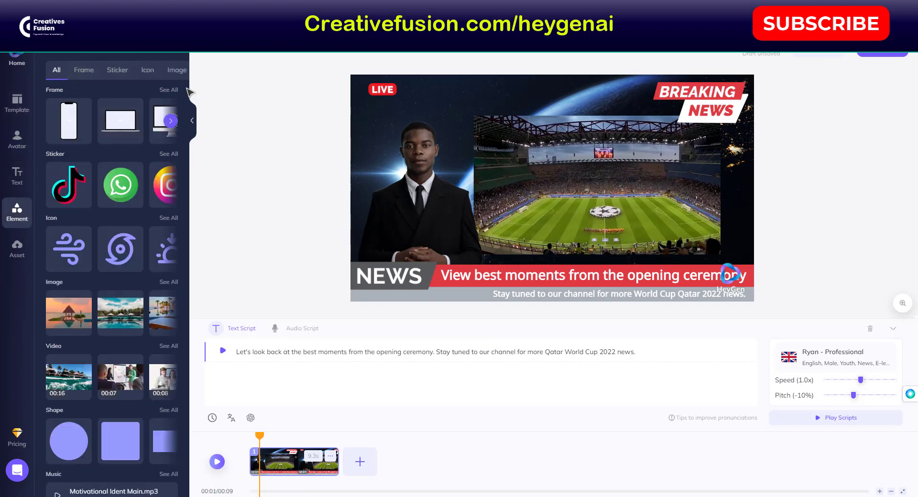
{"action": "left_click", "coordinate": [177, 72]}
{"action": "left_click", "coordinate": [150, 71]}
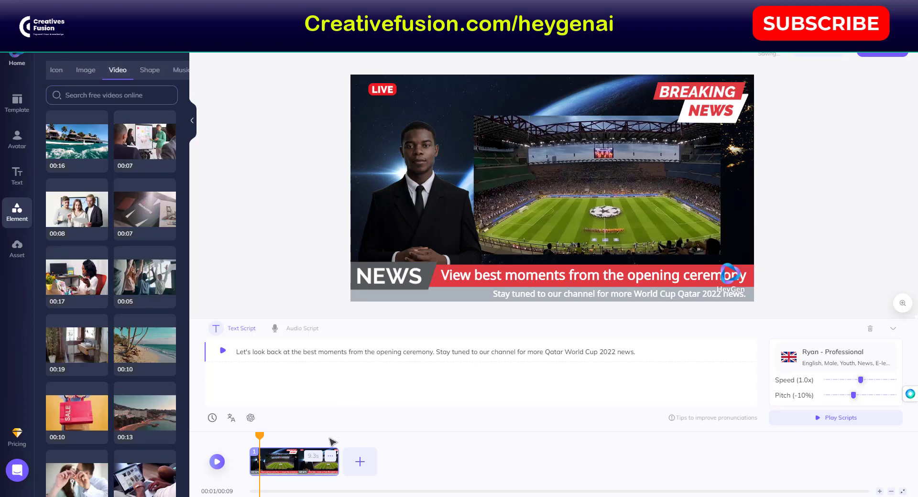
{"action": "left_click_drag", "start_coordinate": [264, 437], "coordinate": [250, 436]}
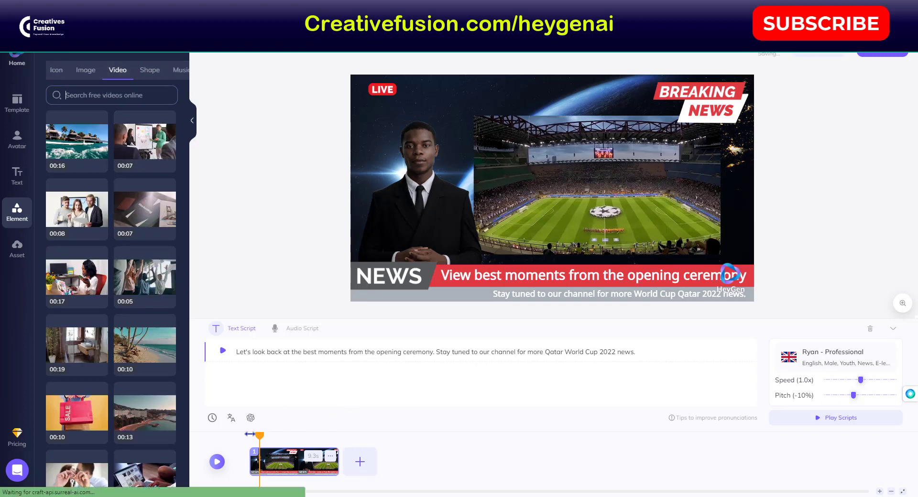
{"action": "left_click", "coordinate": [217, 462]}
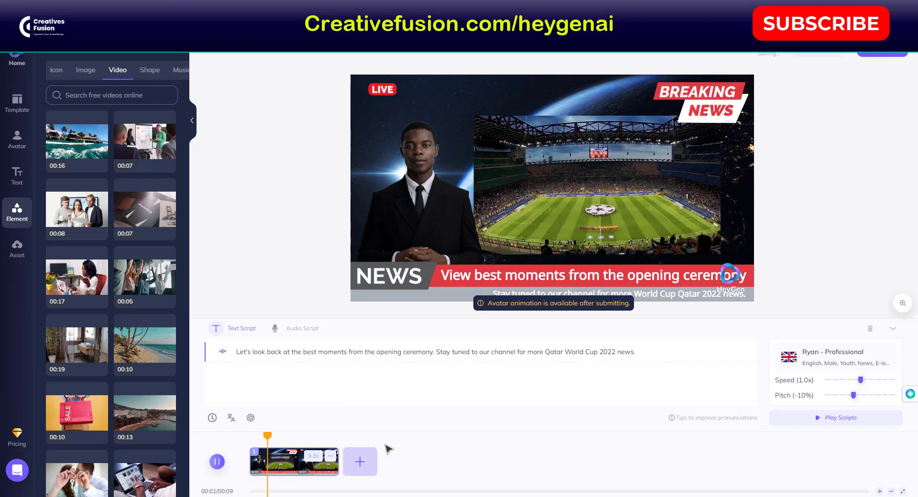
Return to the full template library and preview the Food ad and Furniture Promo templates
{"action": "left_click", "coordinate": [21, 111]}
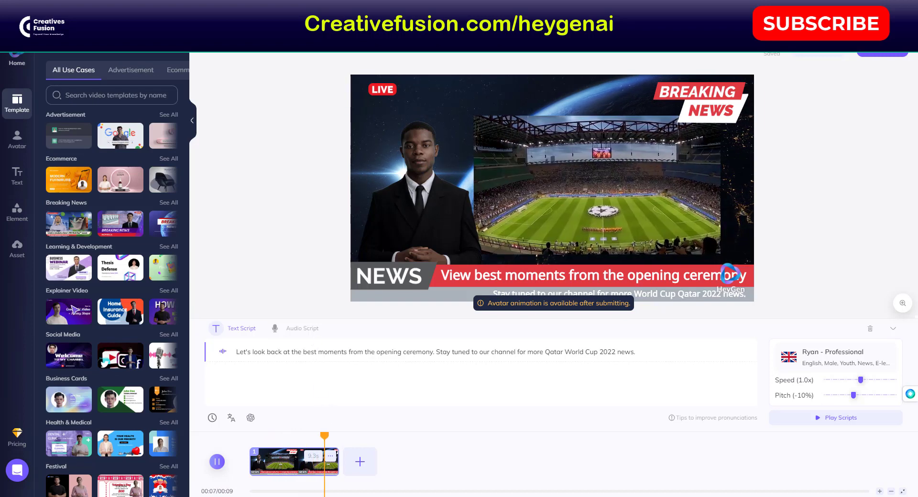
{"action": "left_click", "coordinate": [17, 61]}
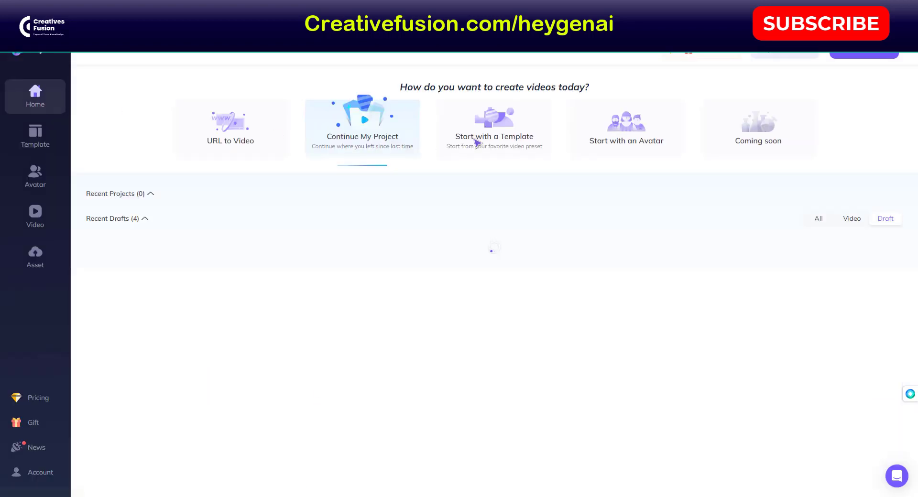
{"action": "left_click", "coordinate": [45, 144]}
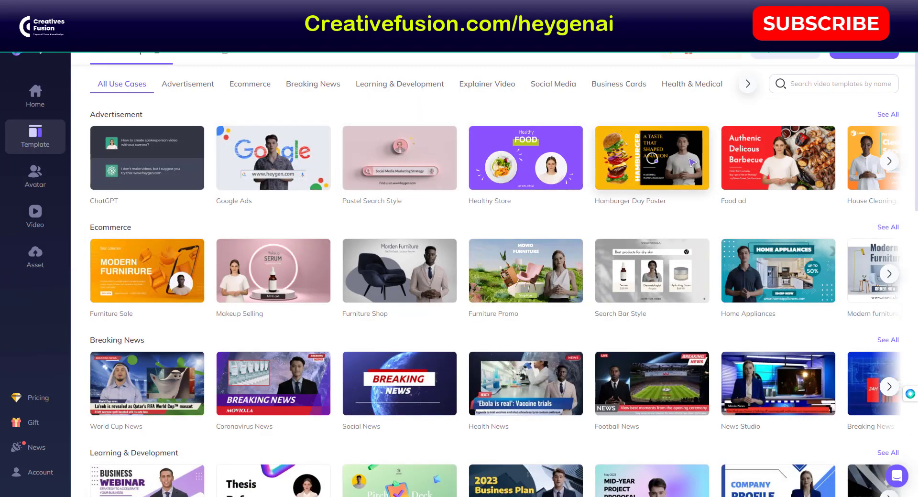
{"action": "left_click", "coordinate": [770, 160]}
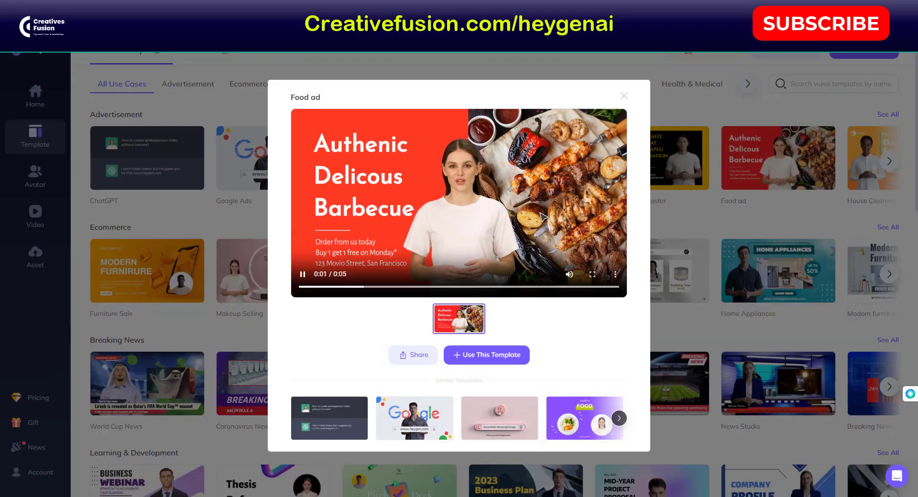
{"action": "left_click", "coordinate": [736, 269]}
{"action": "left_click", "coordinate": [554, 266]}
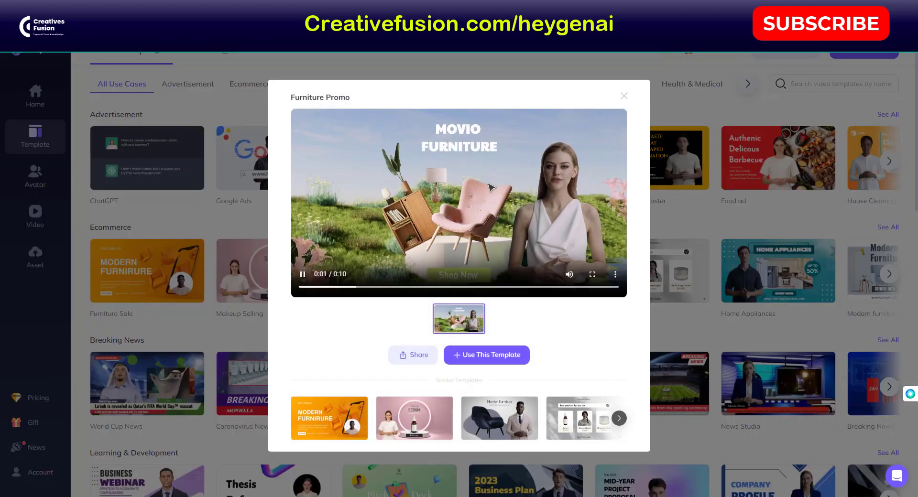
{"action": "left_click", "coordinate": [764, 284]}
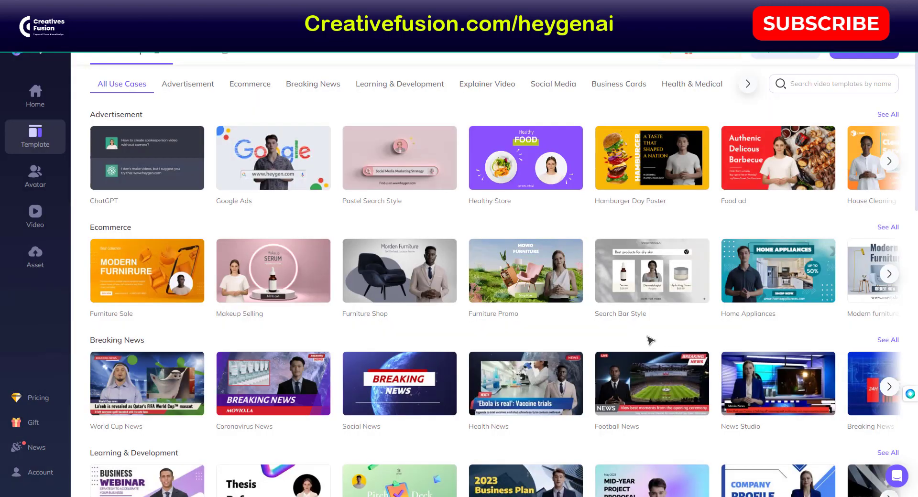